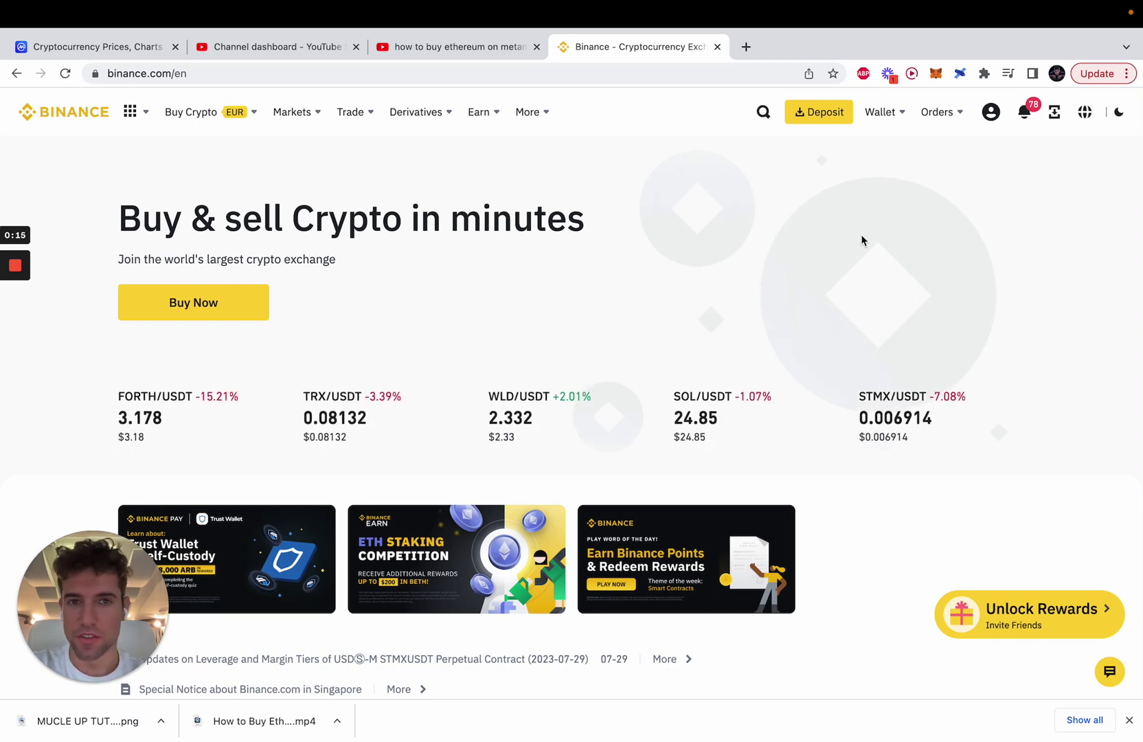
Step: Bring up the Wallet dropdown in Binance's top navigation bar
mouse_move(904, 114)
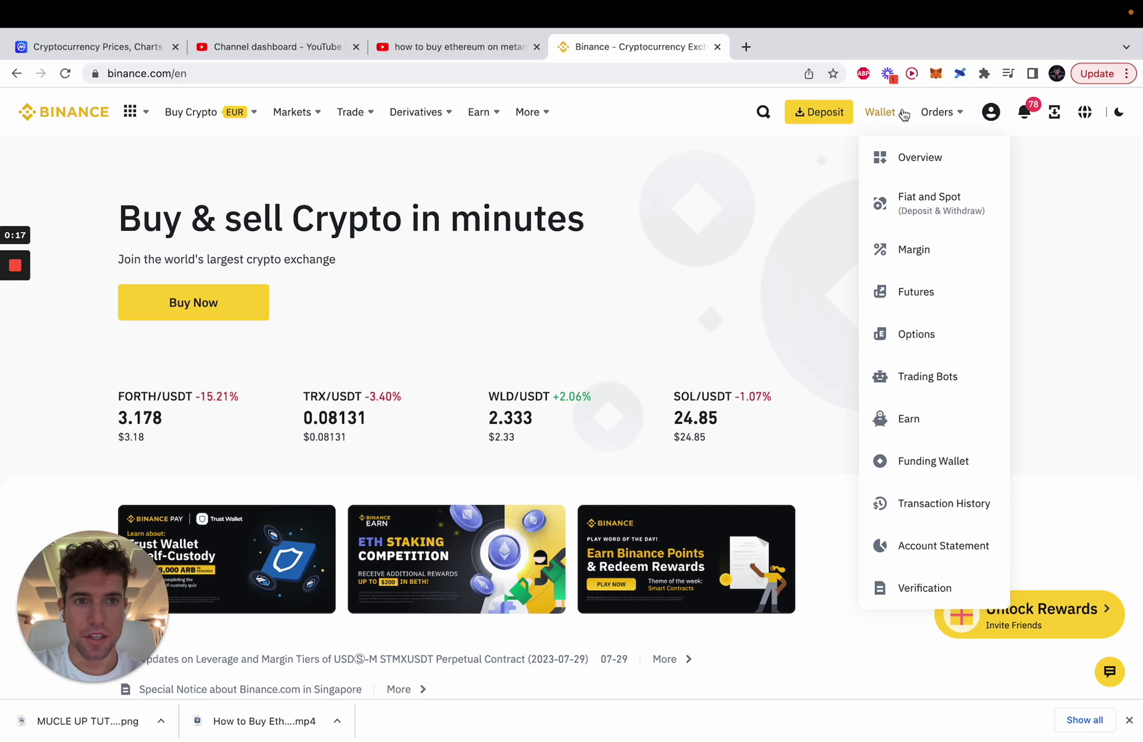
Step: Open the Fiat and Spot wallet and filter its coin list by 'eth'
left_click(916, 205)
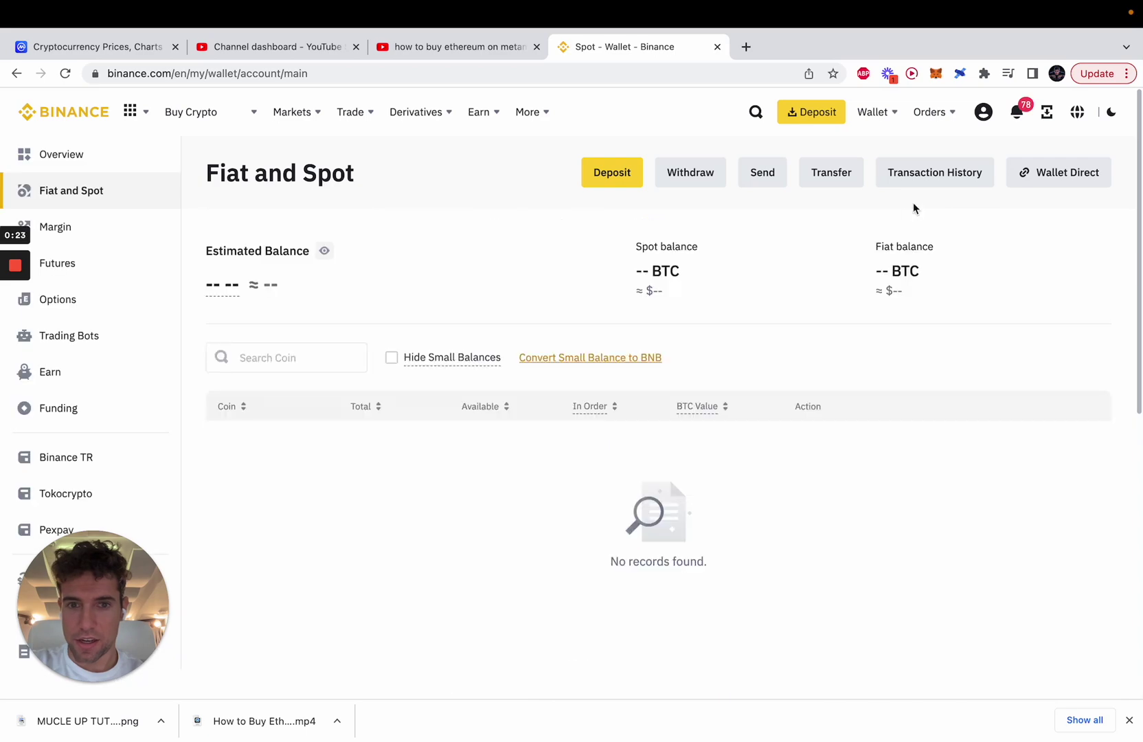
left_click(268, 352)
type("eth")
scroll(571, 394, "down", 2)
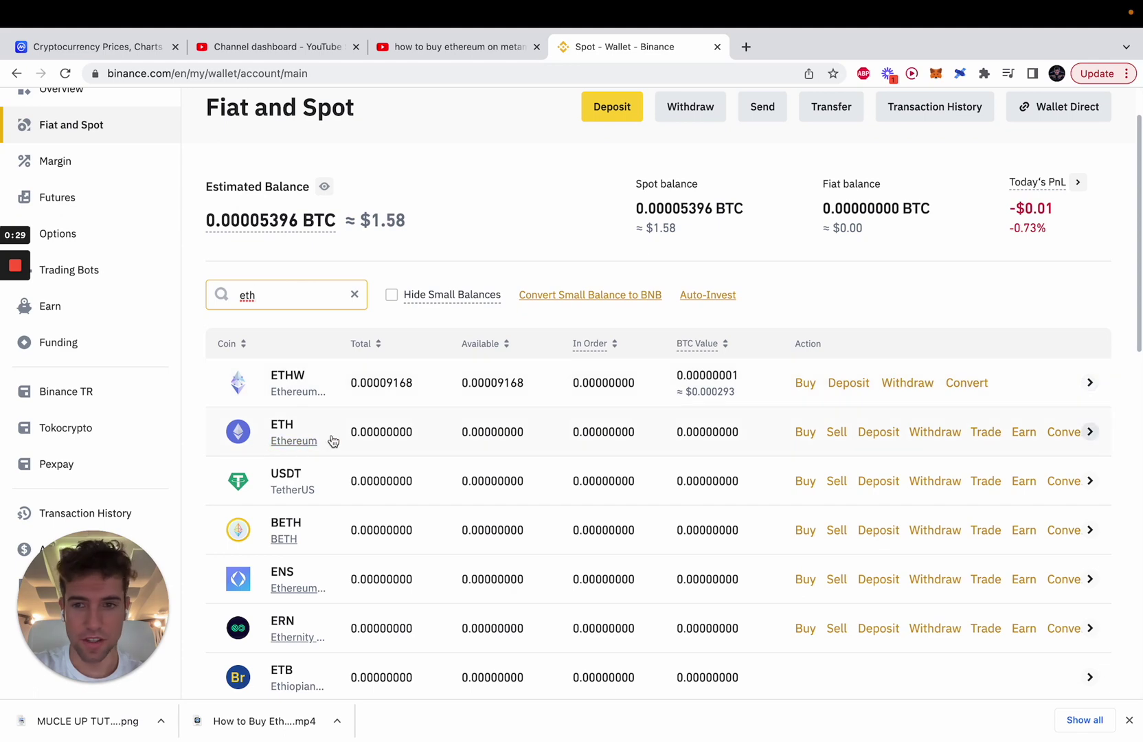
Step: Start an ETH deposit on the Ethereum (ERC20) network
left_click(870, 437)
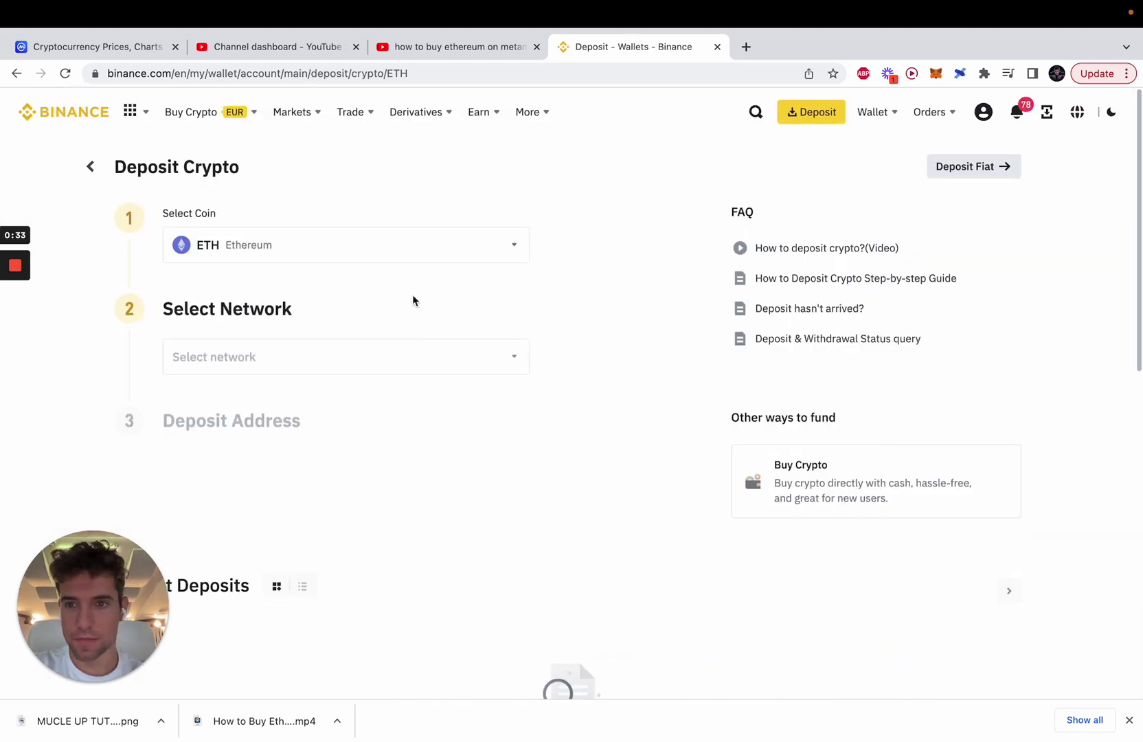
left_click(405, 361)
scroll(411, 357, "down", 2)
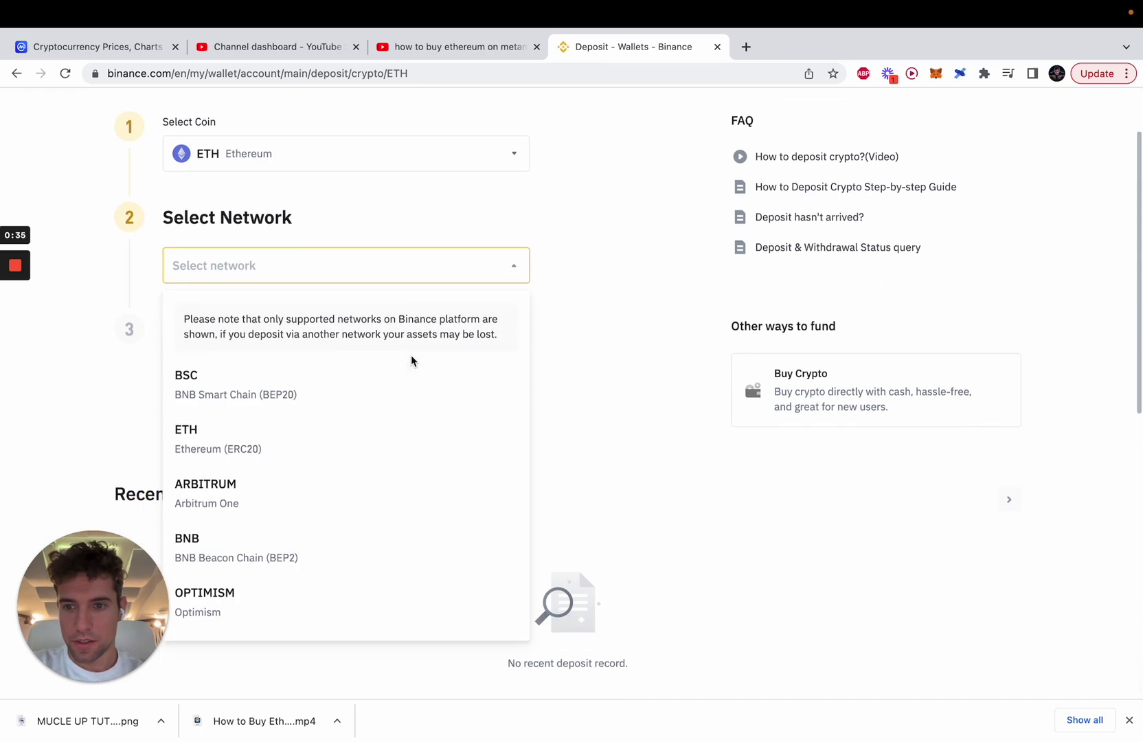
left_click(311, 436)
scroll(408, 309, "down", 1)
scroll(408, 309, "down", 1)
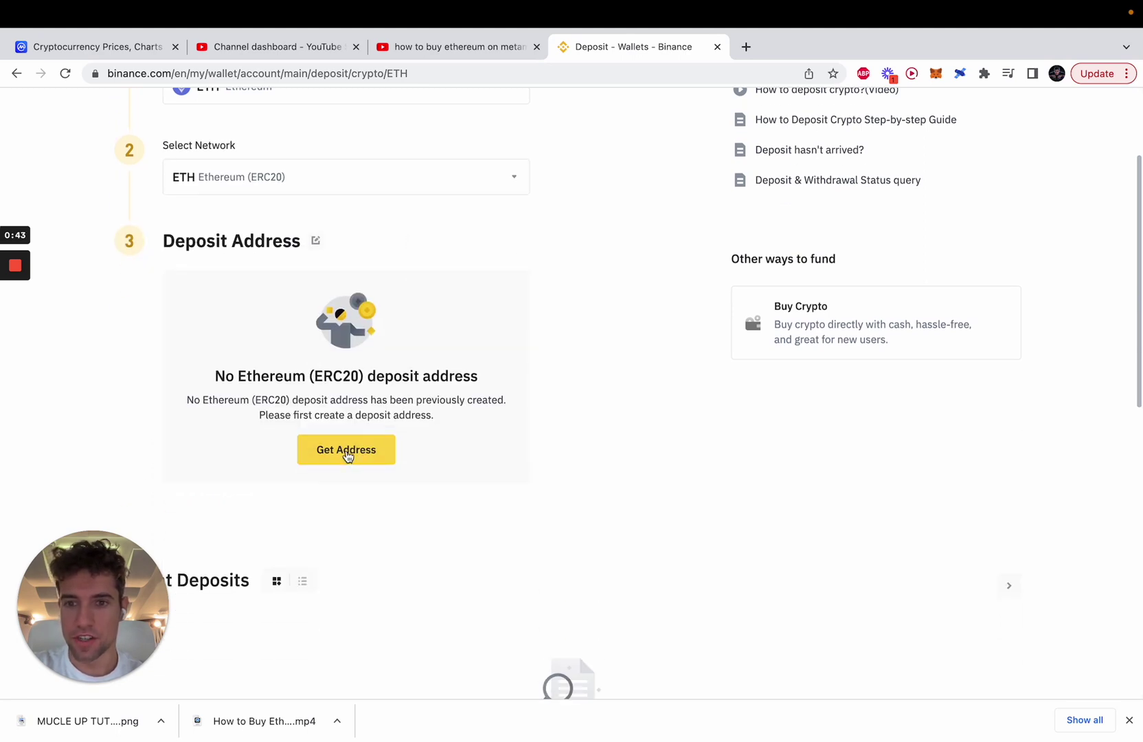
Step: Generate the ETH deposit address, accept both notices, and copy the address
left_click(348, 453)
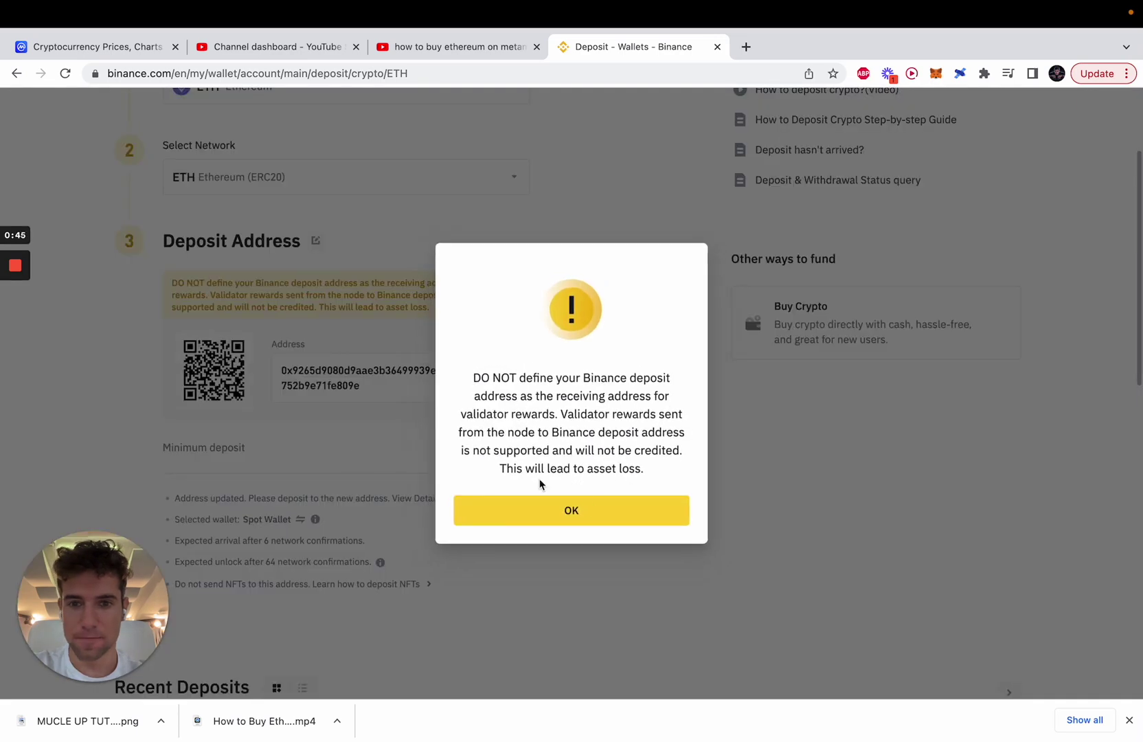
left_click(575, 514)
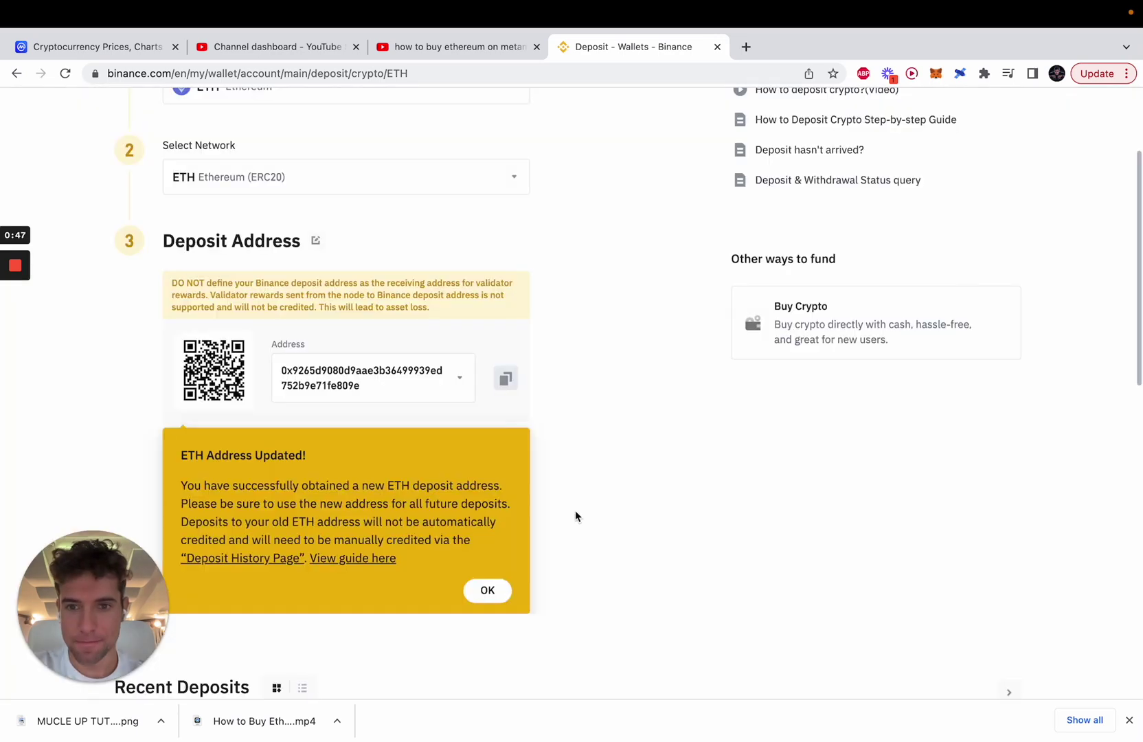
left_click(486, 592)
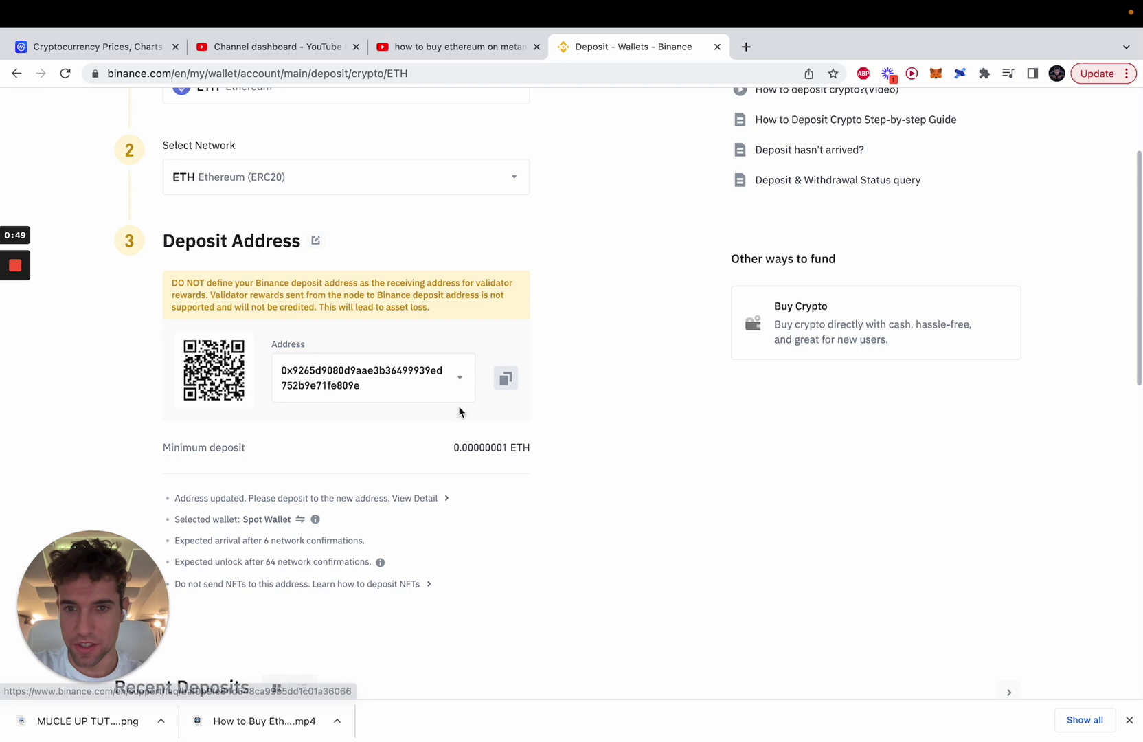
left_click(507, 380)
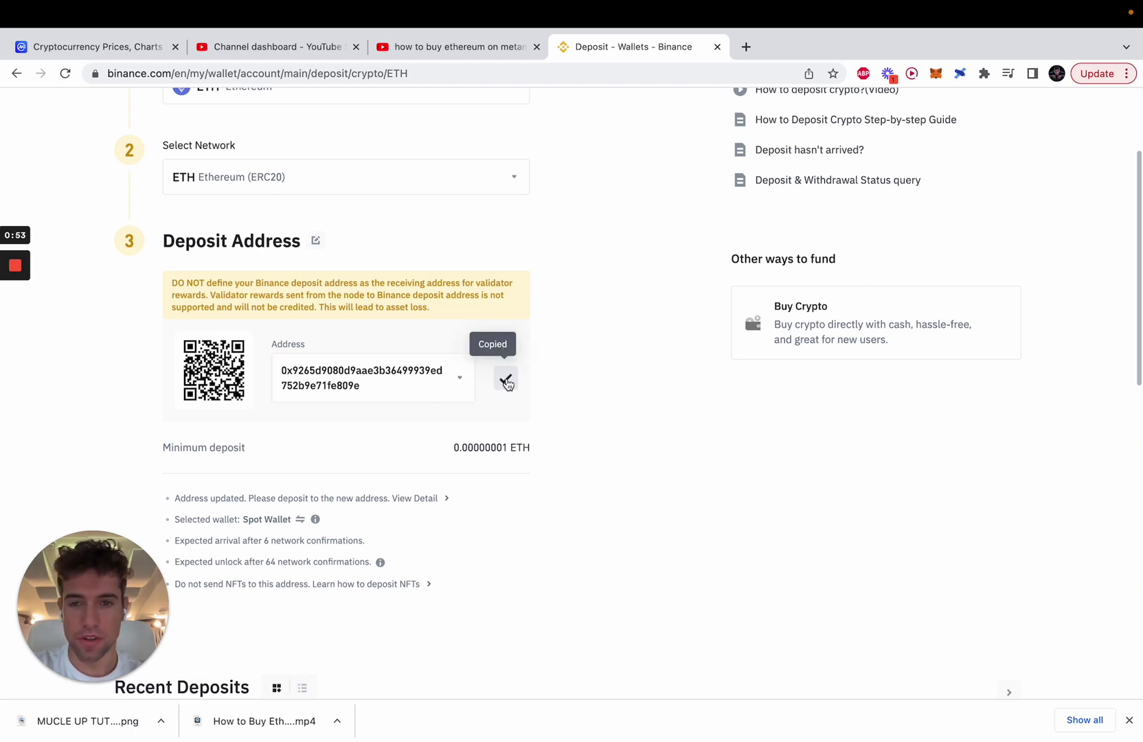
left_click(934, 74)
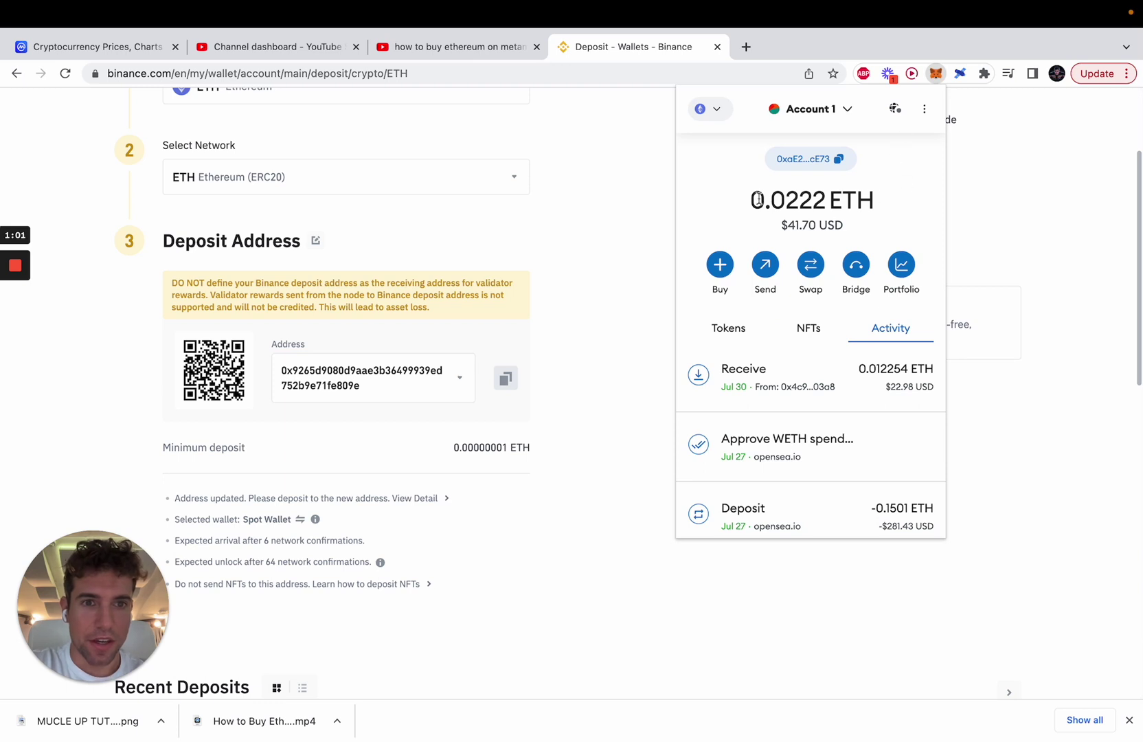
Step: Fill MetaMask's Send form with the Binance deposit address and an amount of 0.01 ETH
left_click_drag(751, 199, 825, 200)
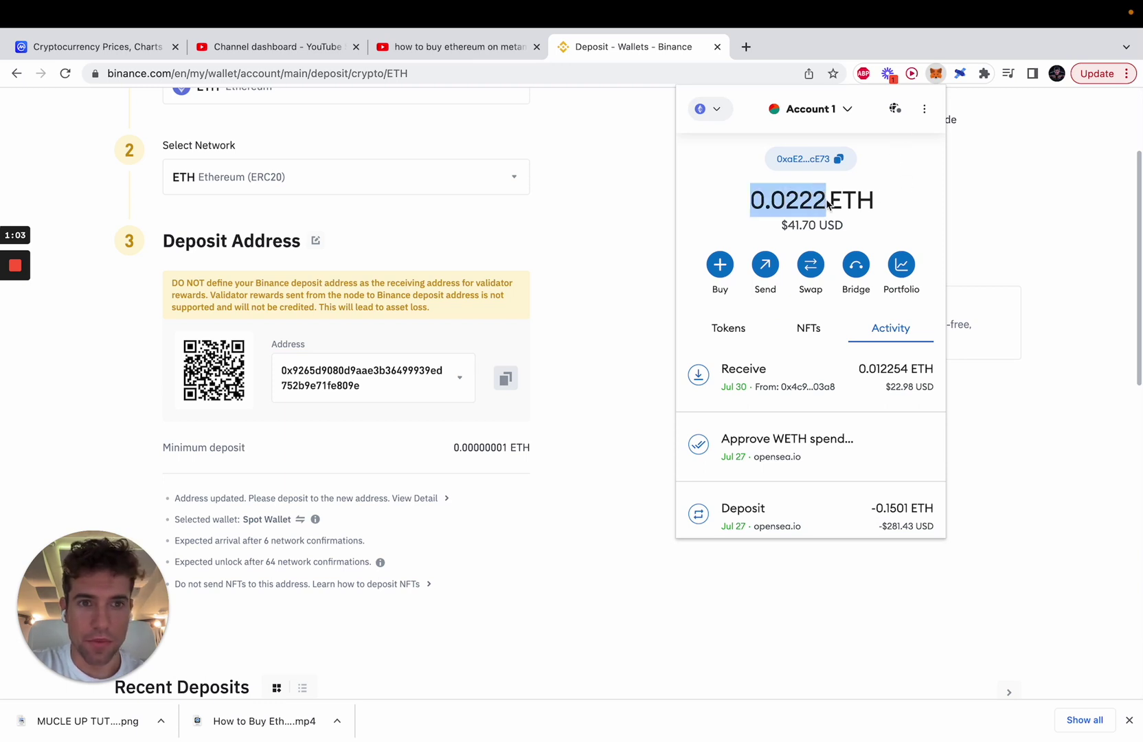
left_click(708, 197)
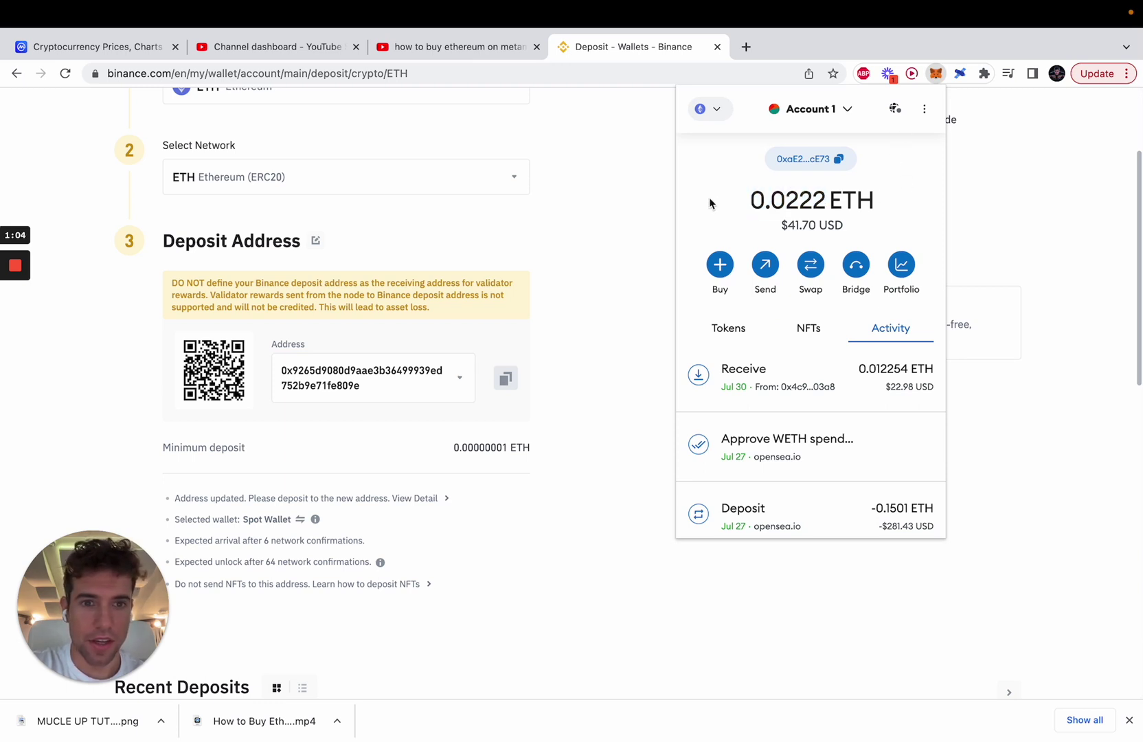
left_click(762, 263)
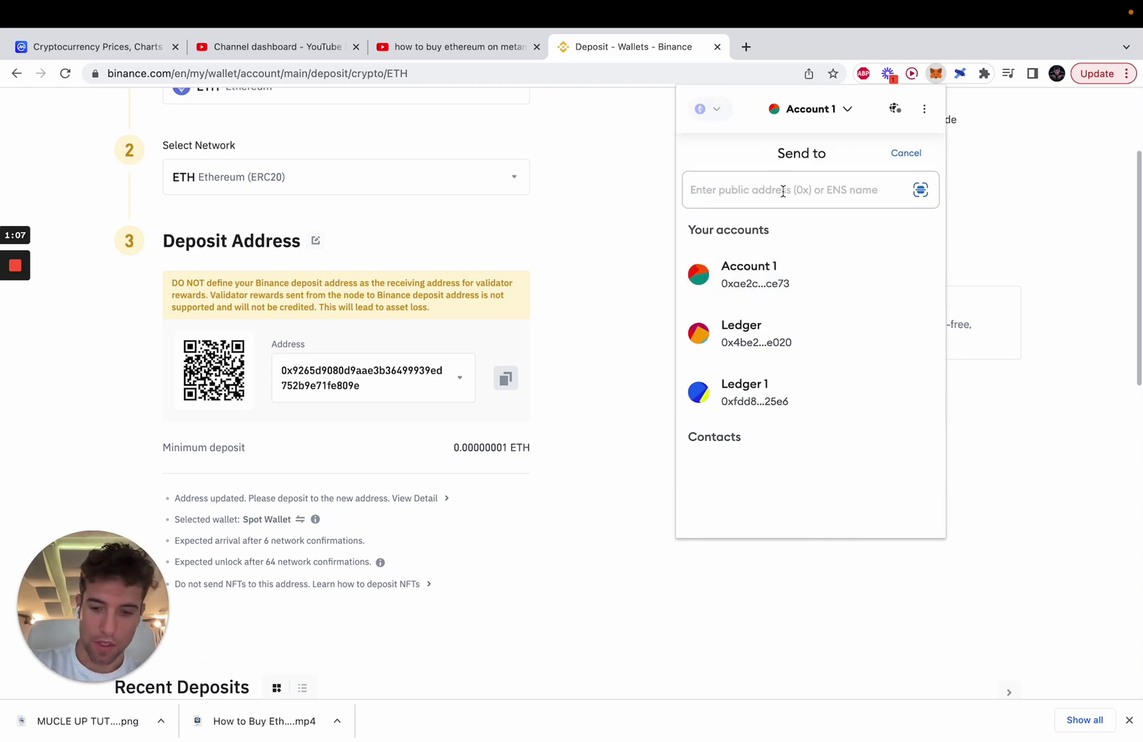
key("super+v")
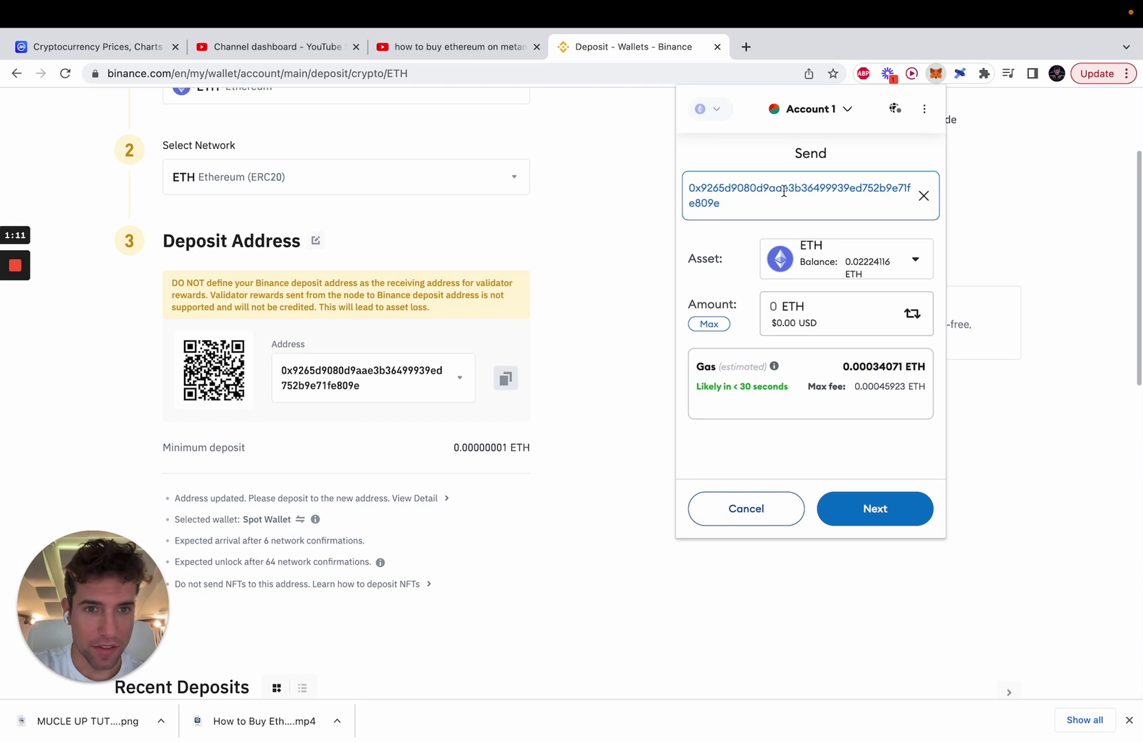
left_click(794, 308)
type(".01")
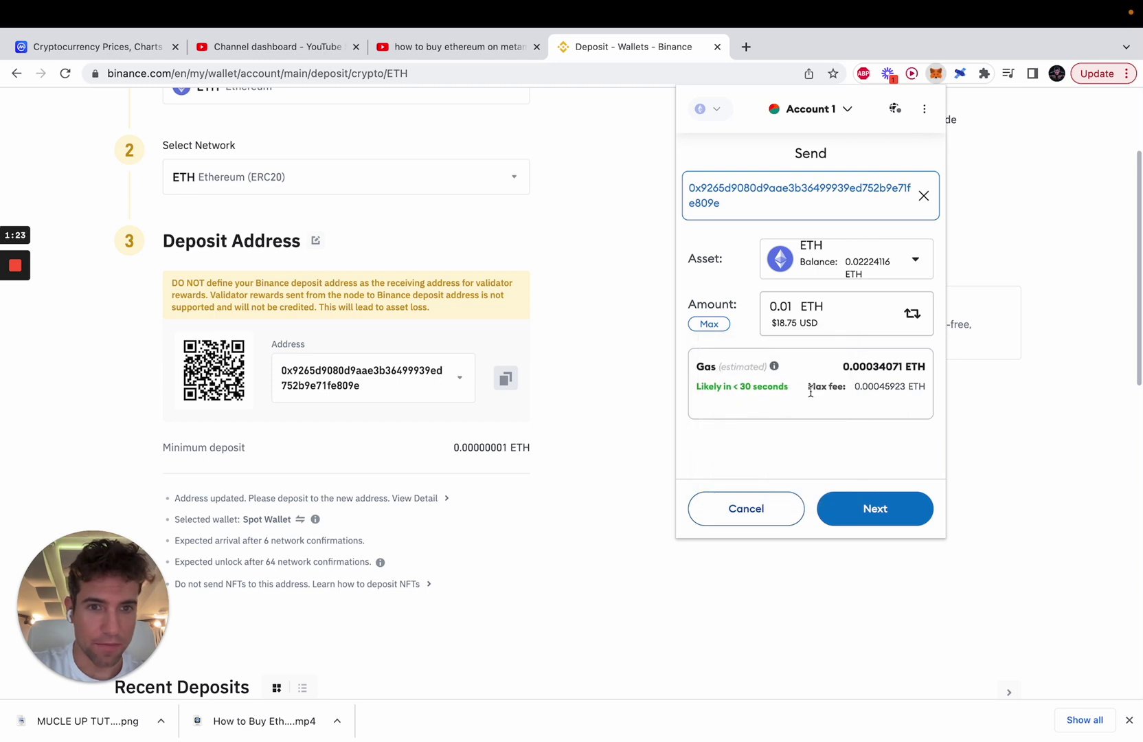
Step: Change the gas setting from Market to Aggressive and confirm sending 0.01 ETH
left_click(870, 511)
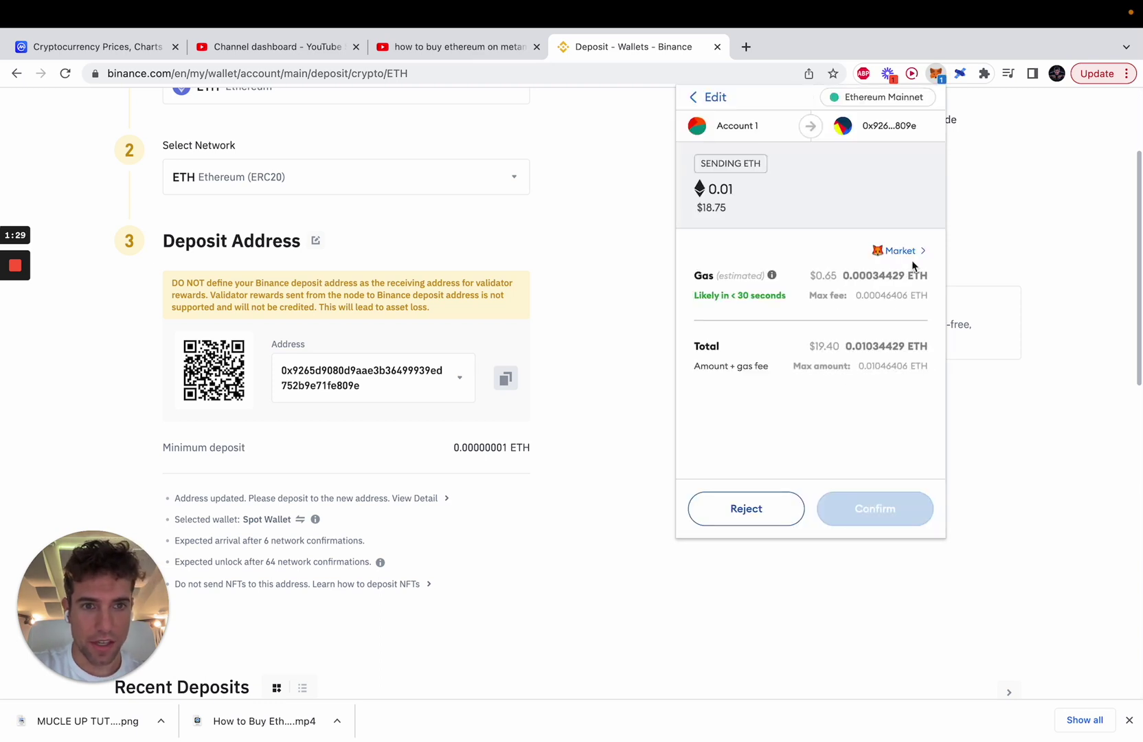
left_click(920, 253)
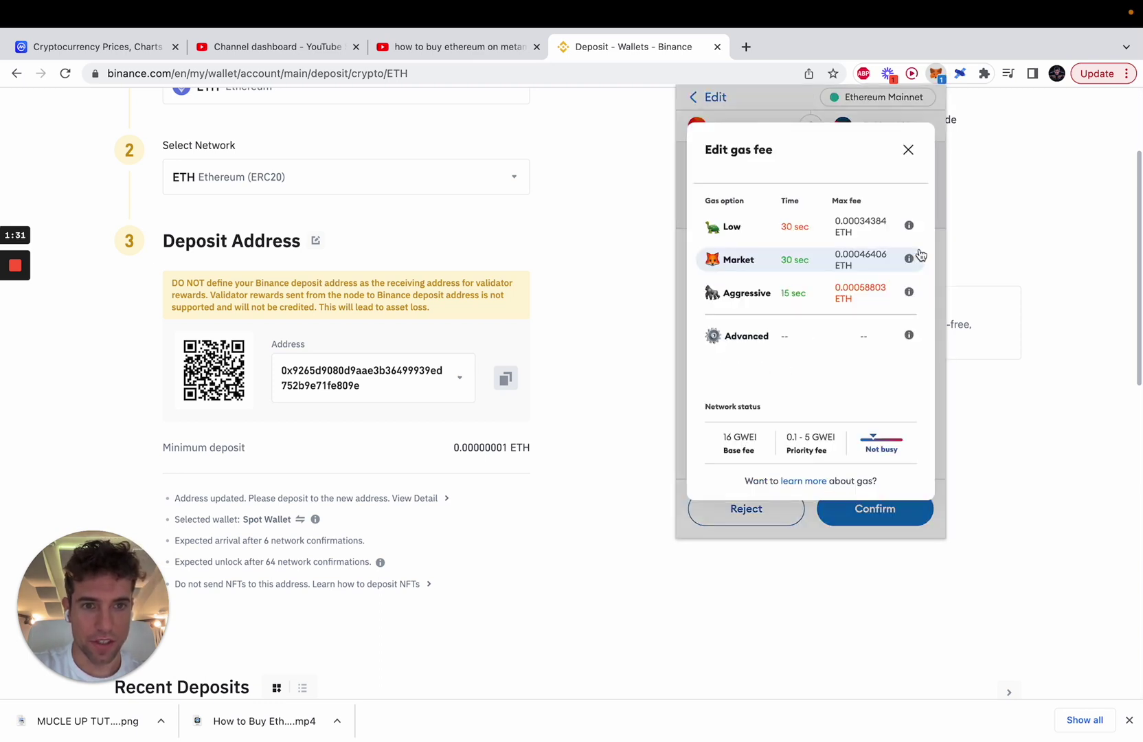
left_click(763, 292)
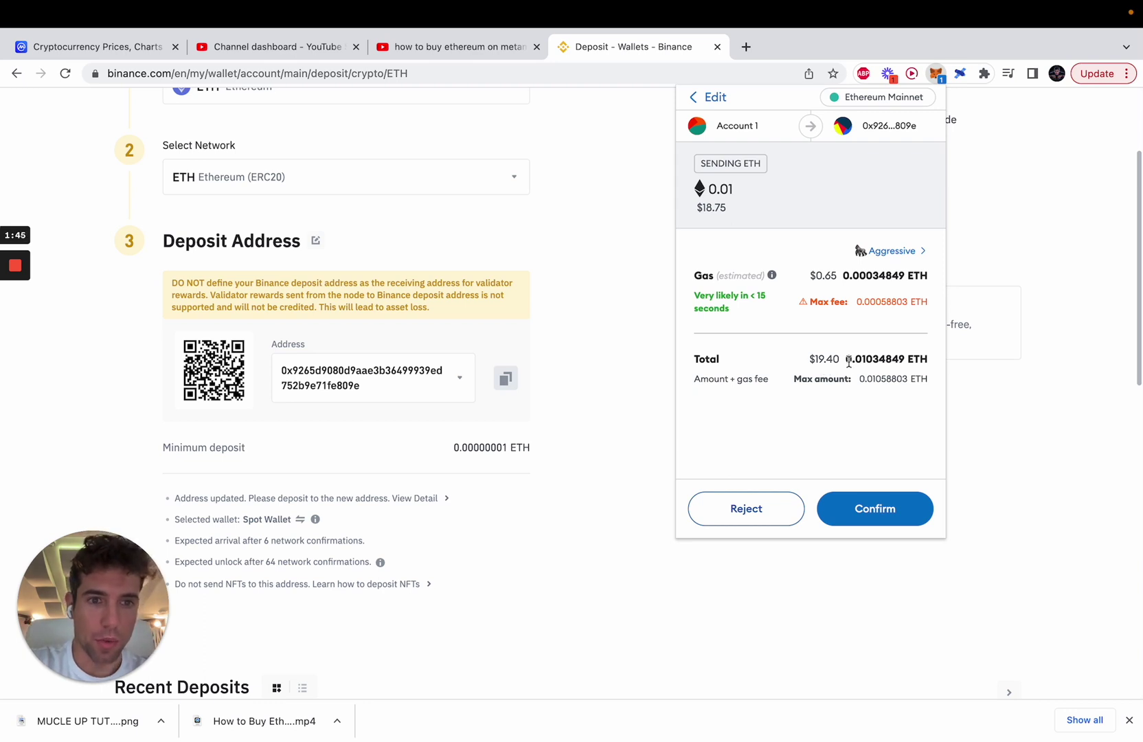
left_click(859, 509)
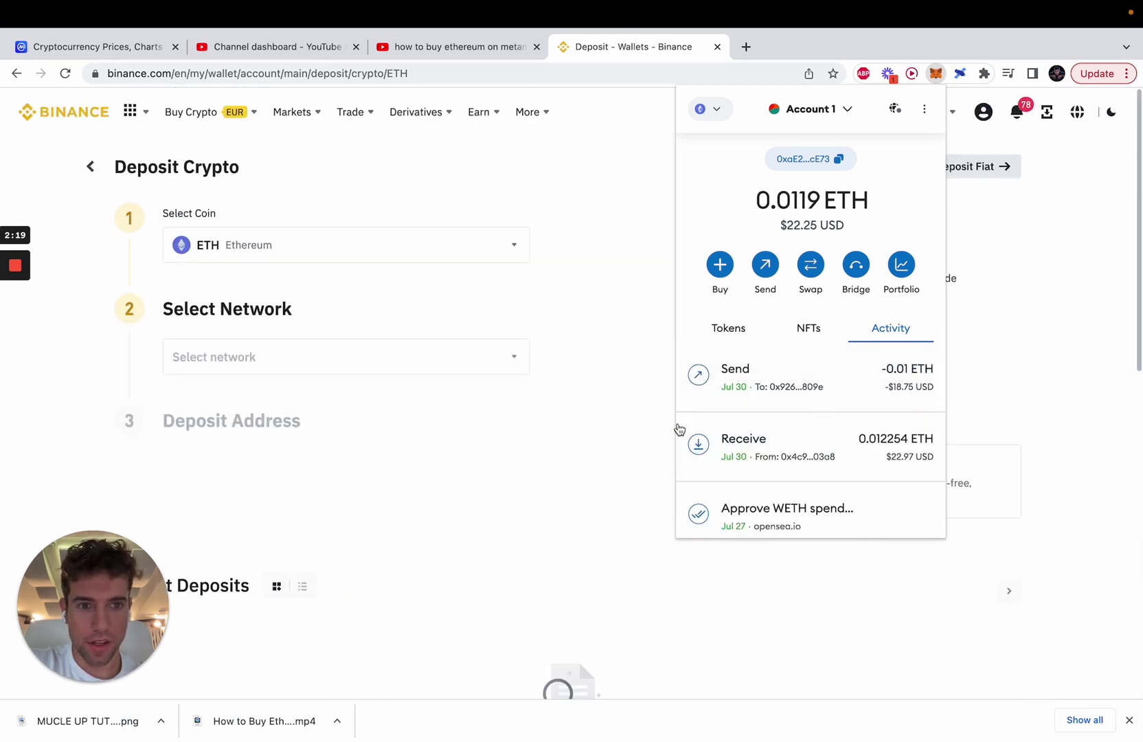
Step: Close the MetaMask popup to return to the Binance wallet page
left_click(616, 466)
Step: Open ETH's deposit page from Fiat and Spot and check the 0.01 ETH deposit at 5/6 confirmations
mouse_move(876, 113)
left_click(910, 208)
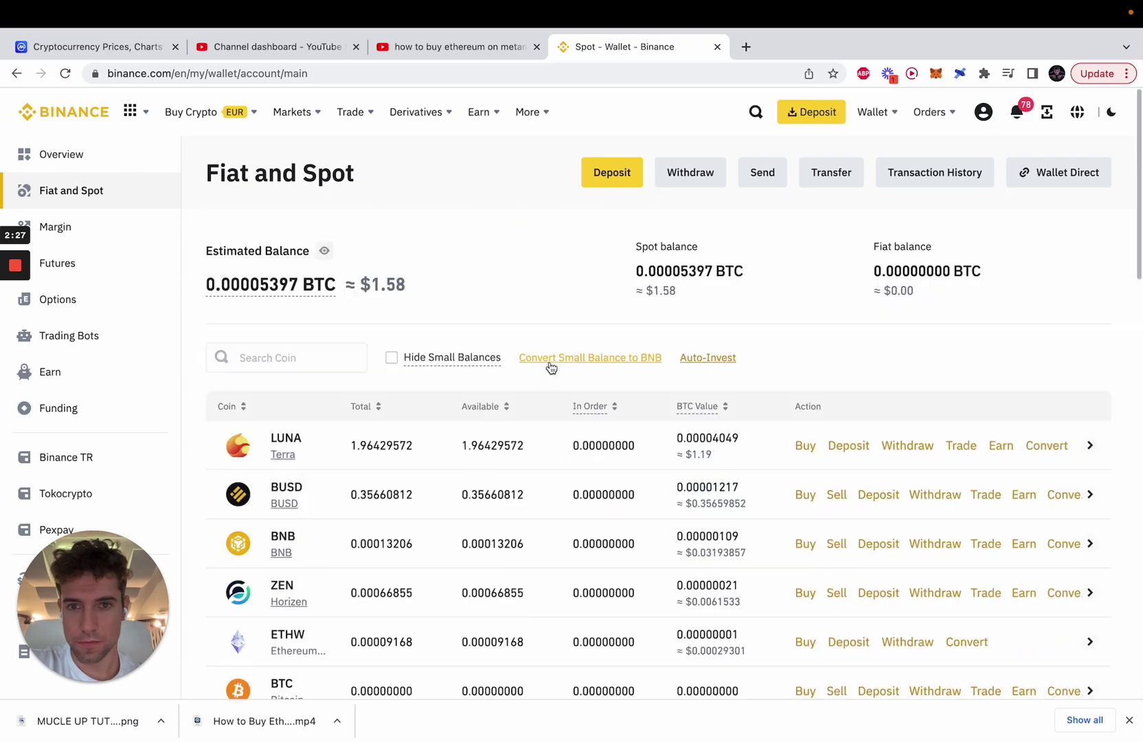
left_click(287, 284)
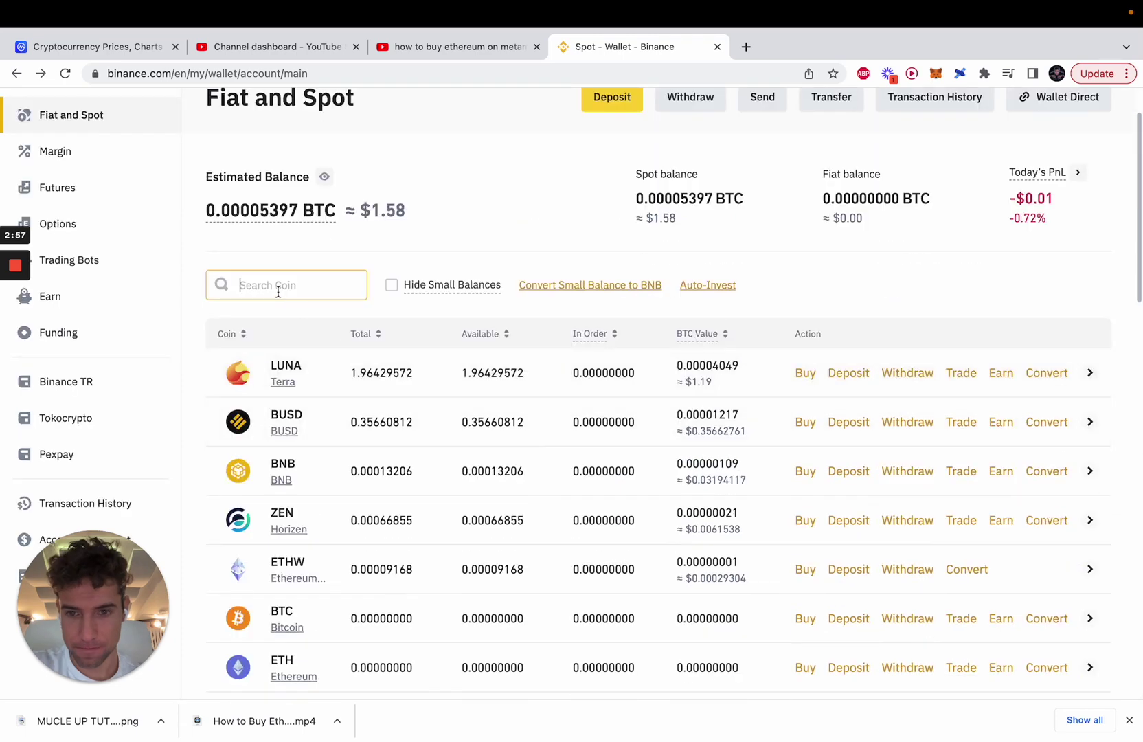
type("ether")
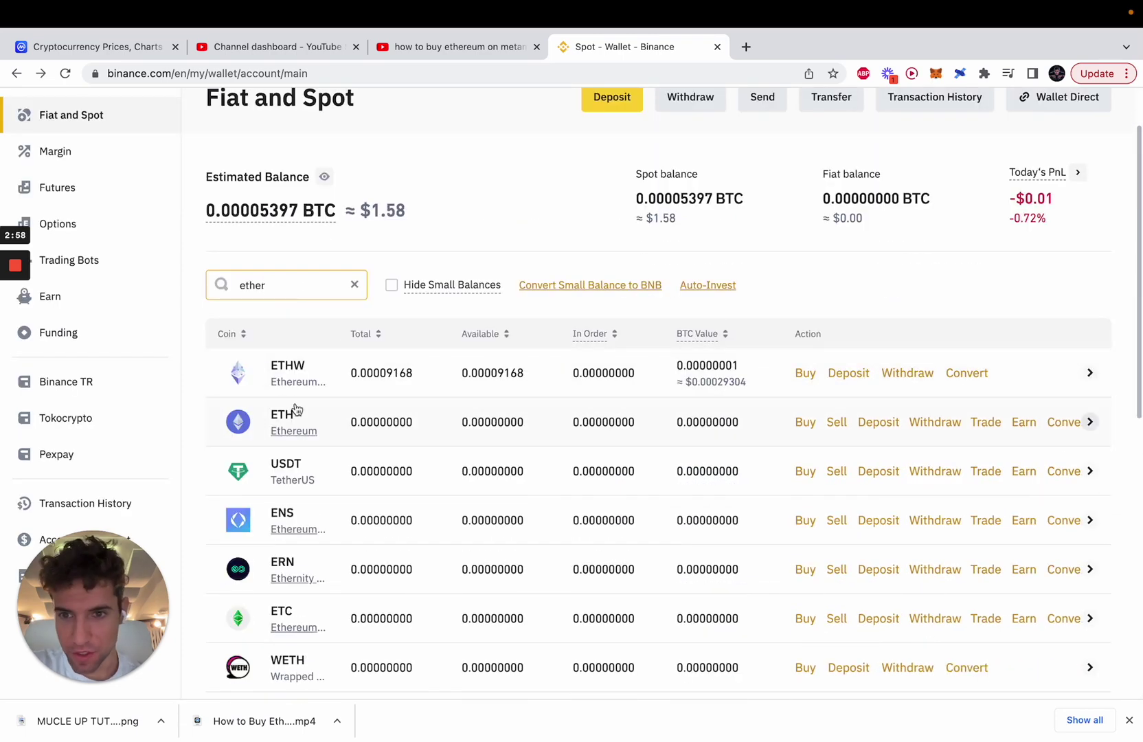
left_click(880, 424)
scroll(583, 461, "down", 4)
mouse_move(211, 428)
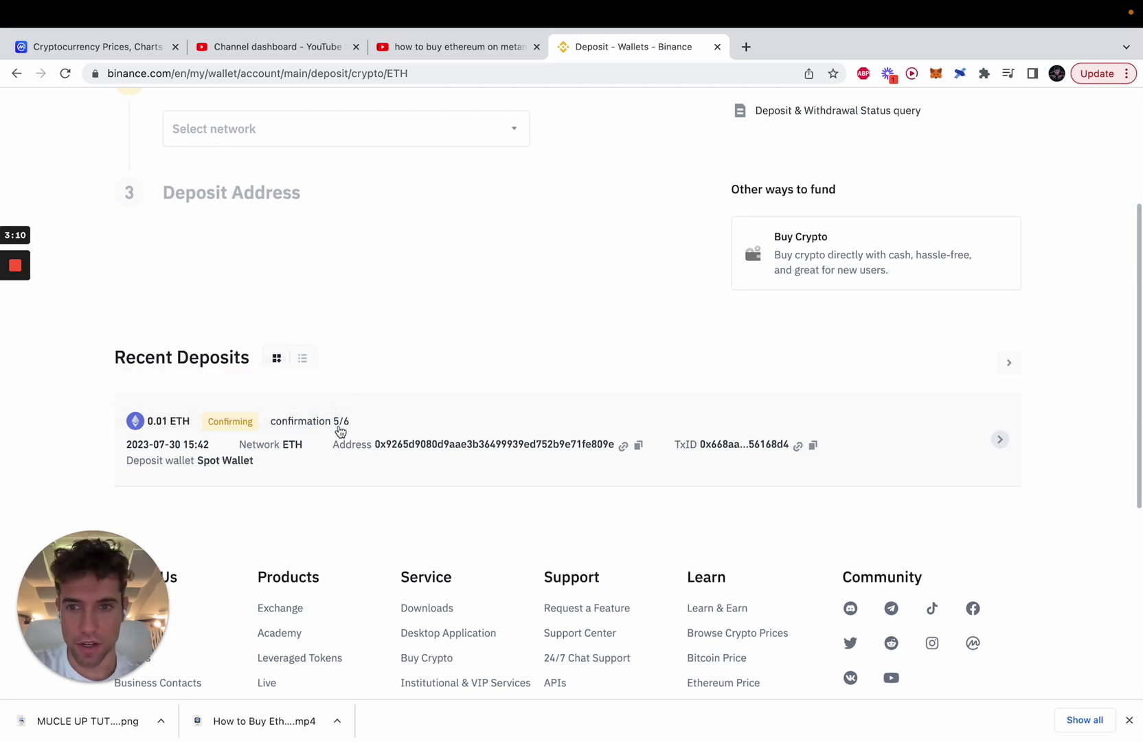
Step: Reload the ETH deposit page and check the 0.01 ETH deposit, now Locked at 7/64
scroll(346, 427, "down", 2)
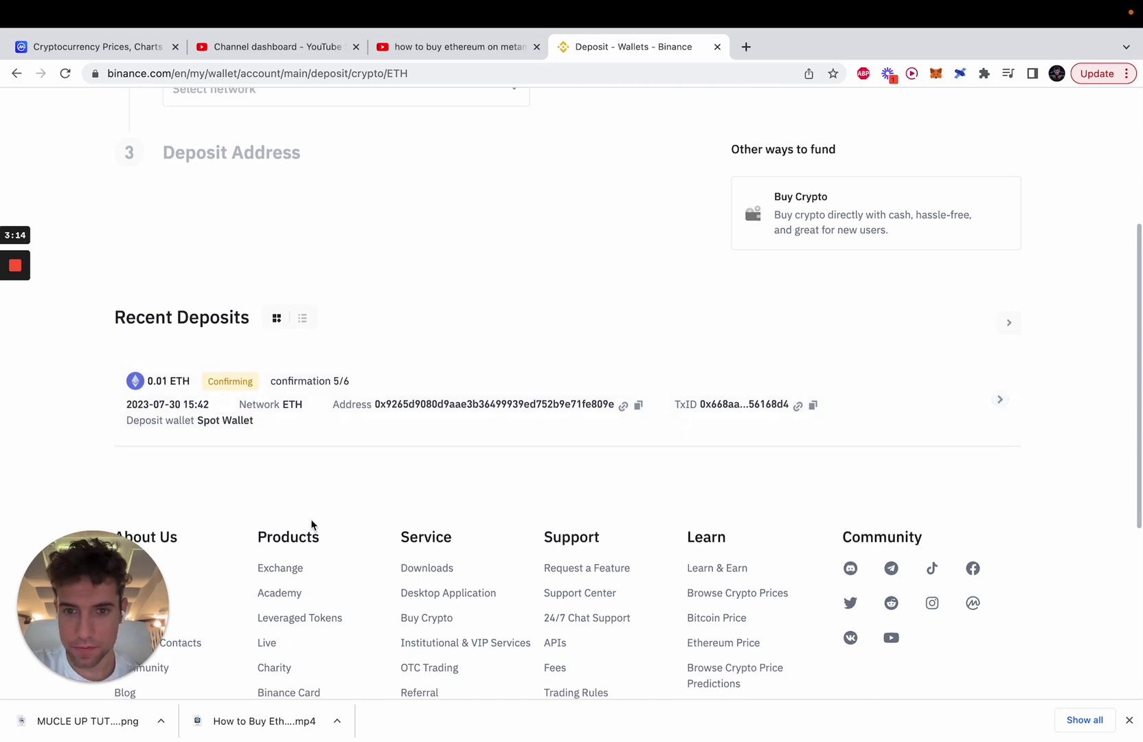
scroll(229, 316, "up", 3)
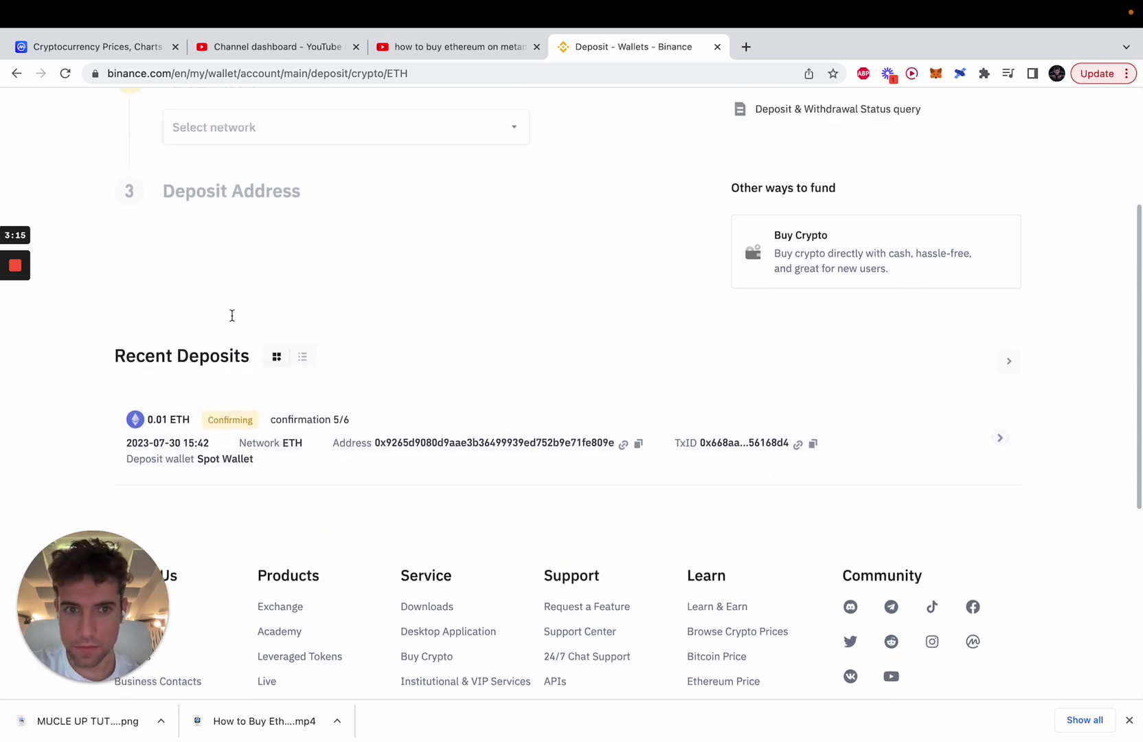
left_click(64, 73)
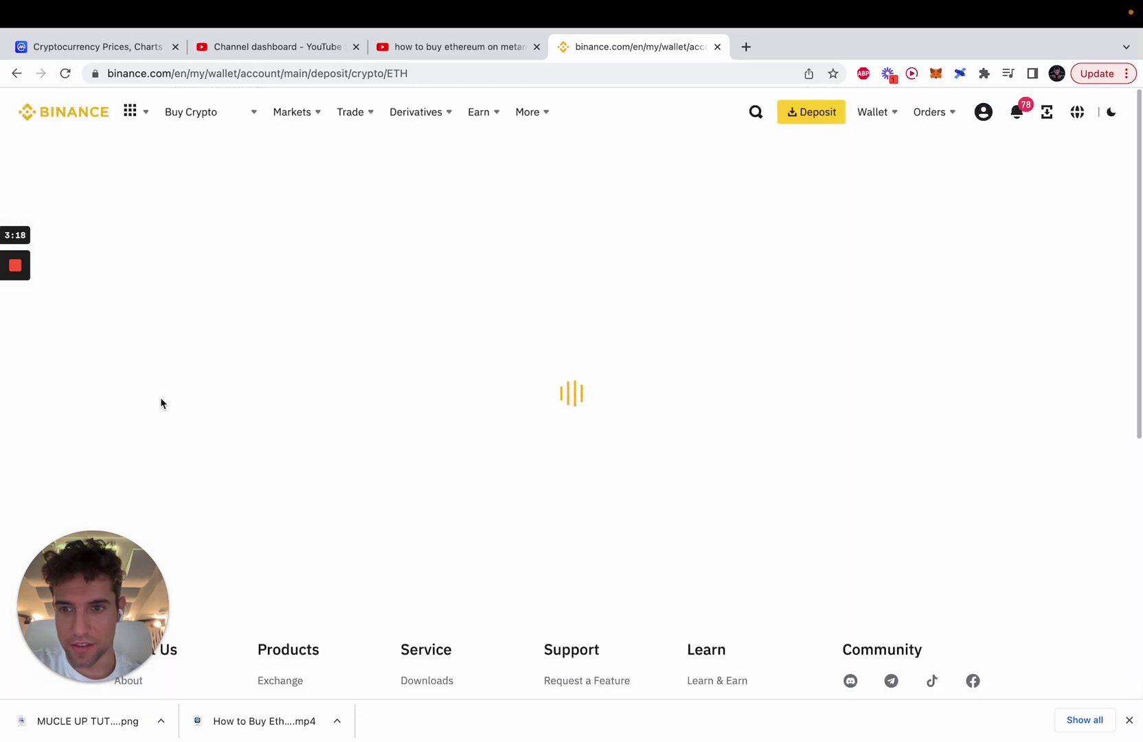
scroll(160, 403, "down", 2)
mouse_move(254, 479)
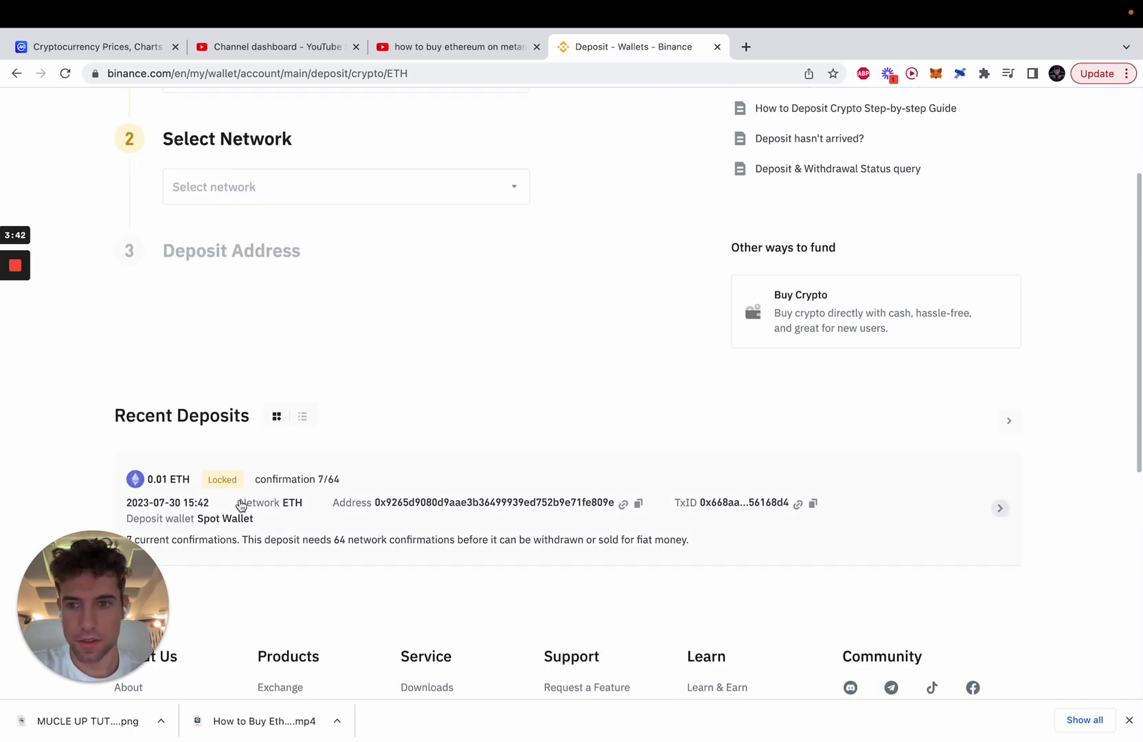
mouse_move(221, 484)
scroll(222, 474, "down", 2)
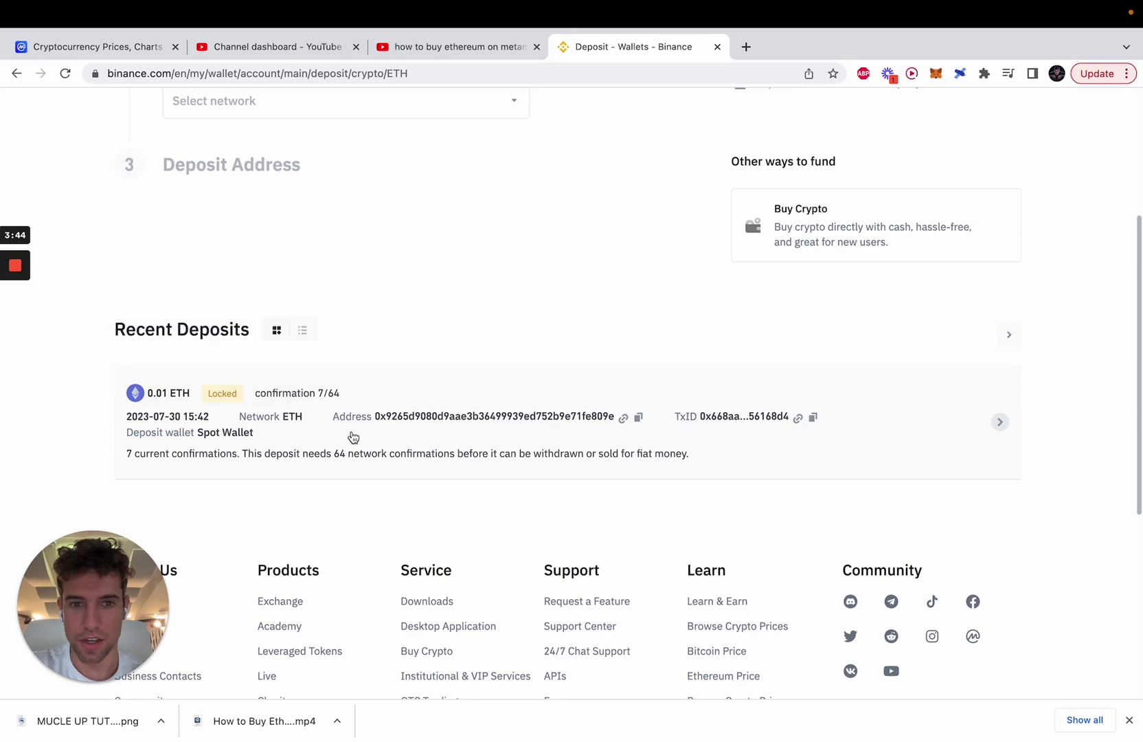
Step: Return to Fiat and Spot and locate the ETH row showing 0.01 available
scroll(353, 433, "up", 6)
mouse_move(873, 112)
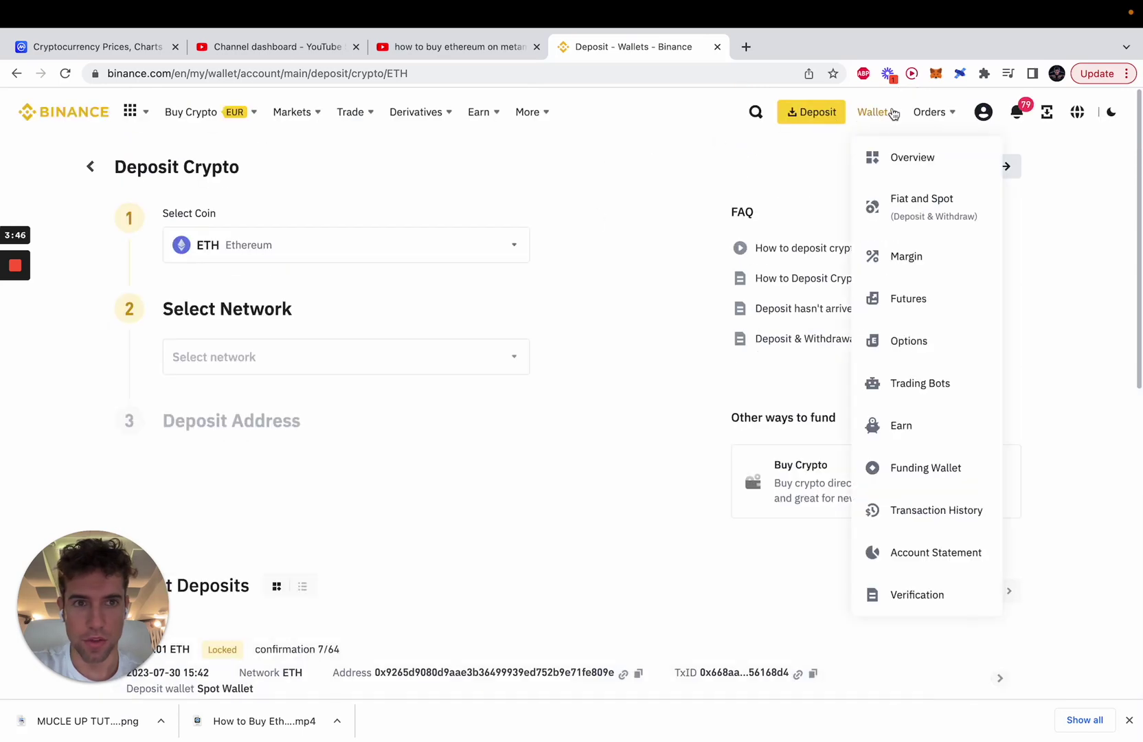
left_click(892, 201)
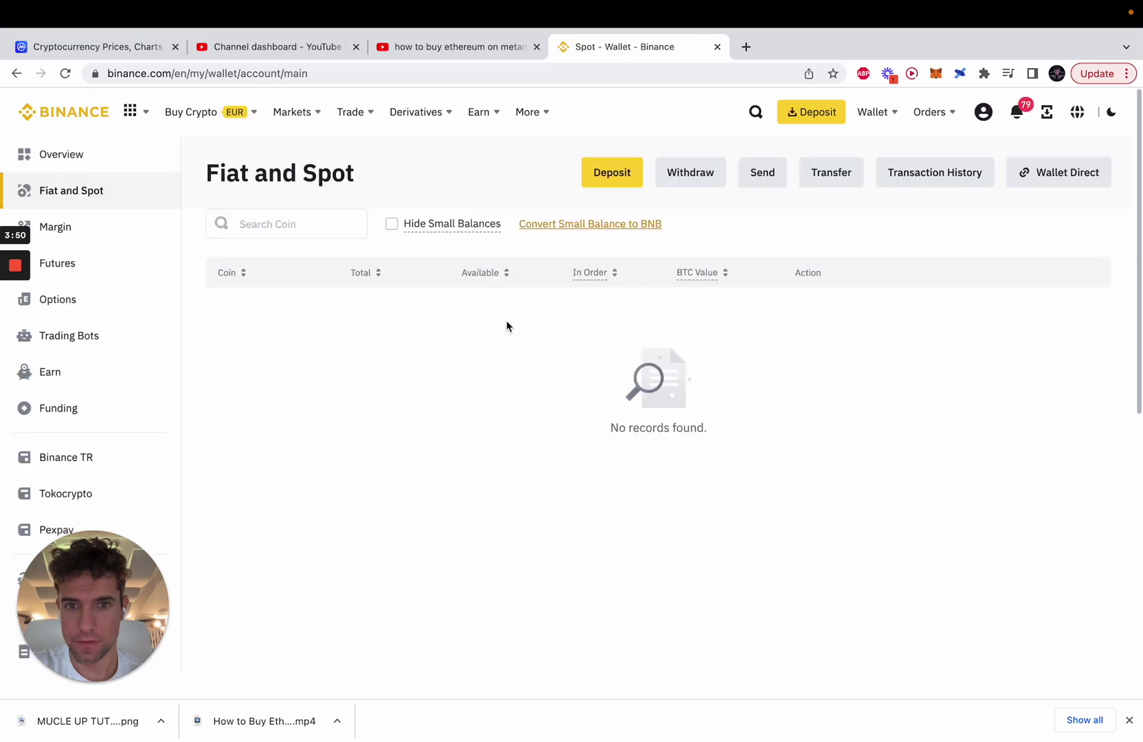
scroll(506, 325, "down", 1)
scroll(506, 321, "down", 2)
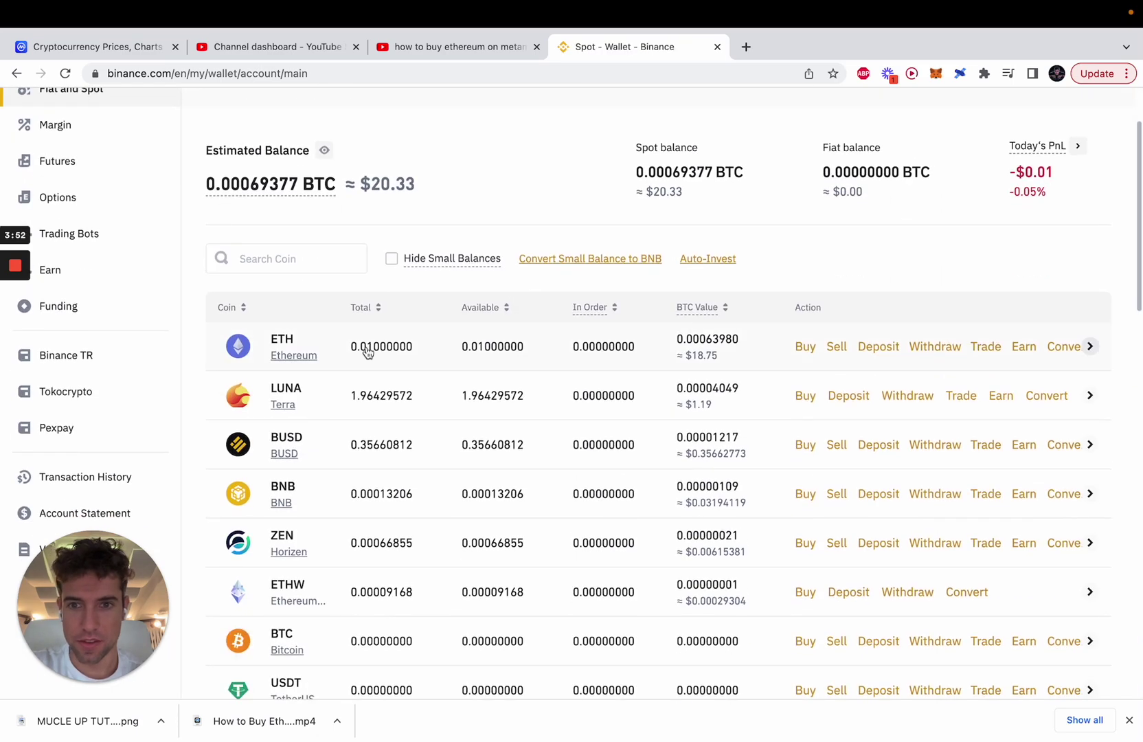